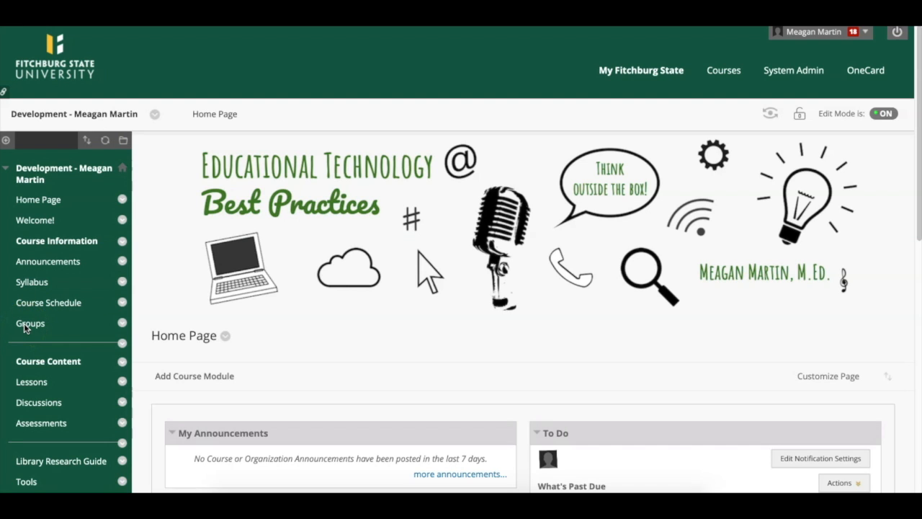
Open the Groups page from the course's Users and Groups management section
{"action": "scroll", "coordinate": [25, 328], "scroll_direction": "down", "scroll_amount": 5}
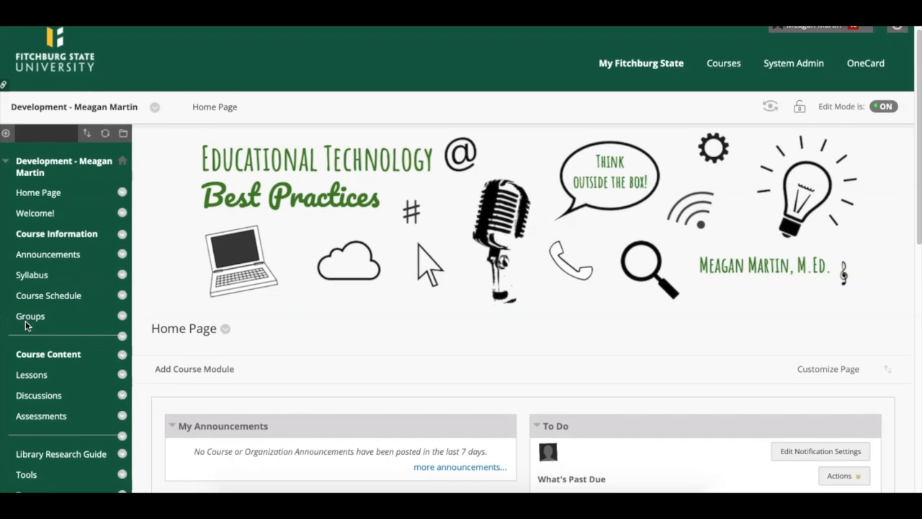
{"action": "scroll", "coordinate": [25, 324], "scroll_direction": "down", "scroll_amount": 1}
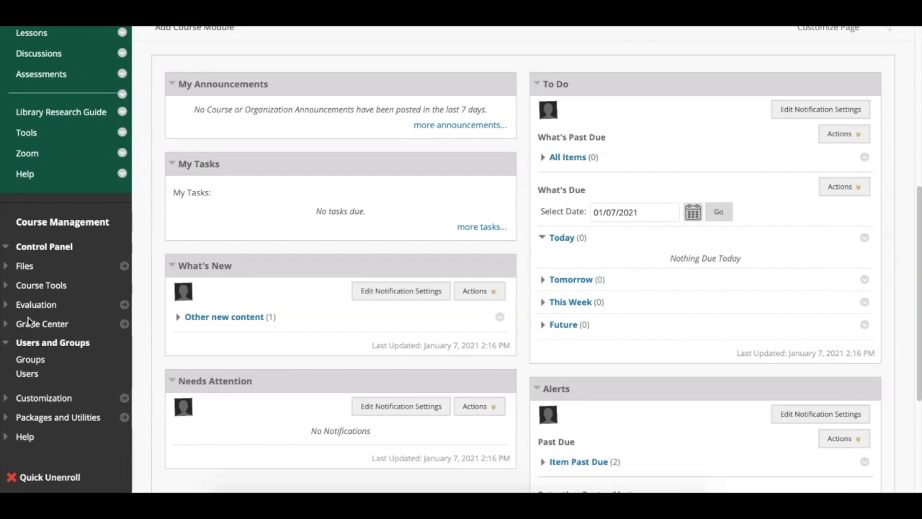
{"action": "left_click", "coordinate": [34, 362]}
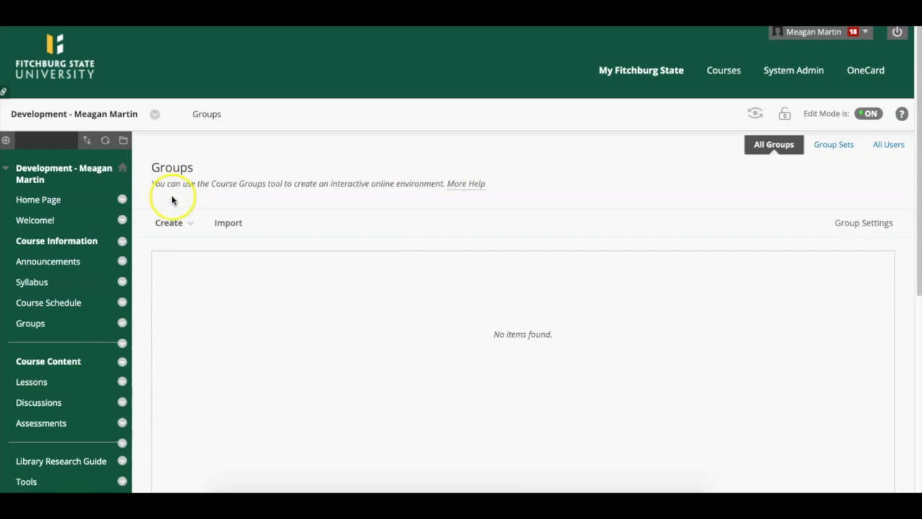
Start creating a random-enroll group set for the course
{"action": "left_click", "coordinate": [170, 228]}
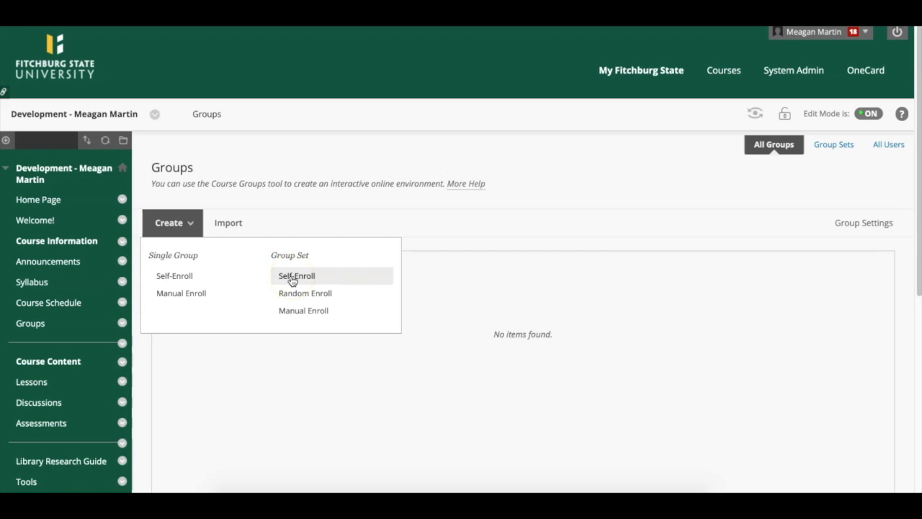
{"action": "left_click", "coordinate": [344, 298]}
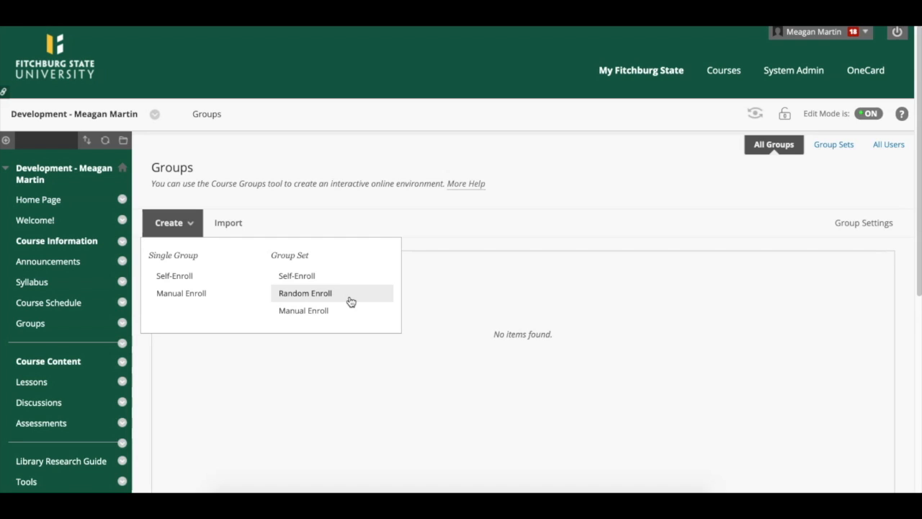
{"action": "left_click", "coordinate": [344, 298]}
{"action": "left_click", "coordinate": [340, 297]}
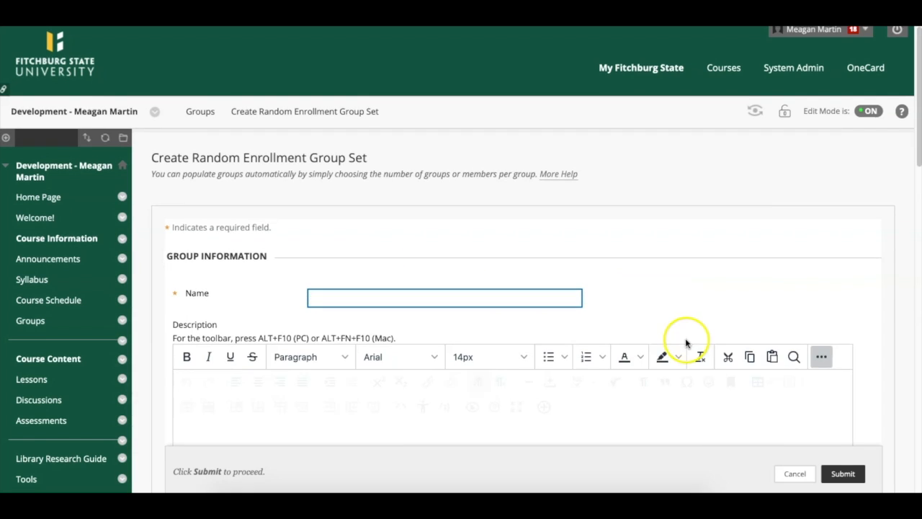
Name the group set "Group" and make it not visible to students
{"action": "scroll", "coordinate": [685, 339], "scroll_direction": "down", "scroll_amount": 2}
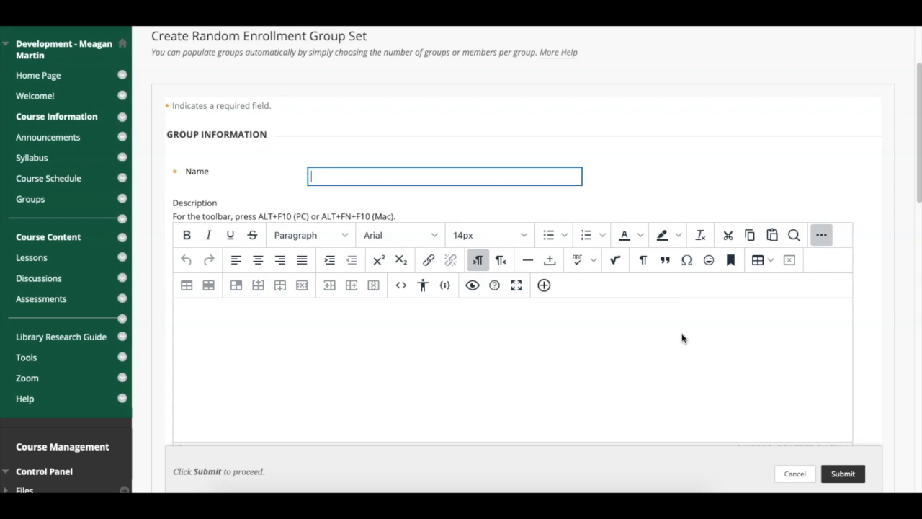
{"action": "type", "text": "Group"}
{"action": "left_click", "coordinate": [679, 326]}
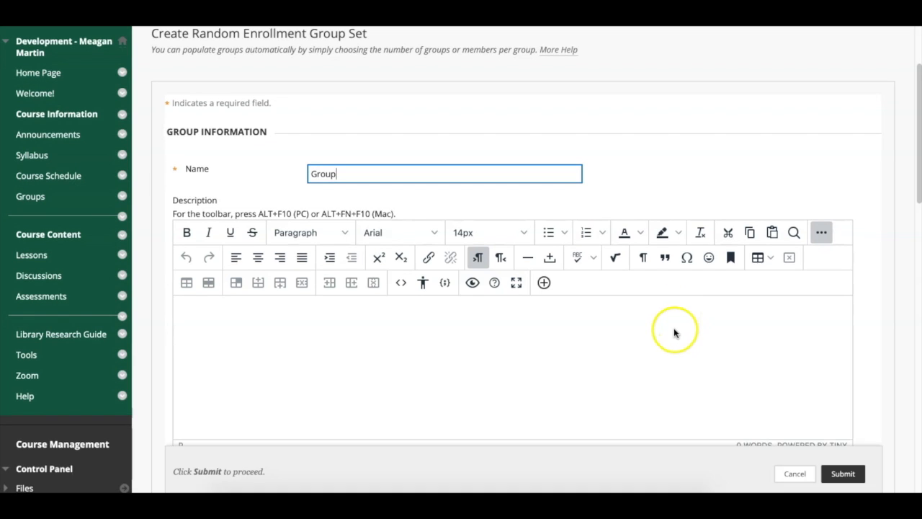
{"action": "scroll", "coordinate": [676, 339], "scroll_direction": "down", "scroll_amount": 1}
{"action": "scroll", "coordinate": [676, 339], "scroll_direction": "down", "scroll_amount": 1}
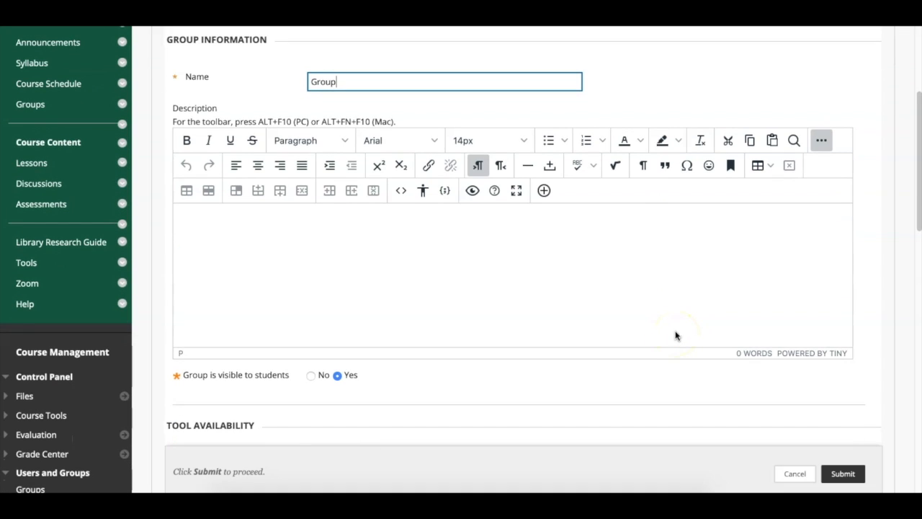
{"action": "scroll", "coordinate": [676, 335], "scroll_direction": "down", "scroll_amount": 3}
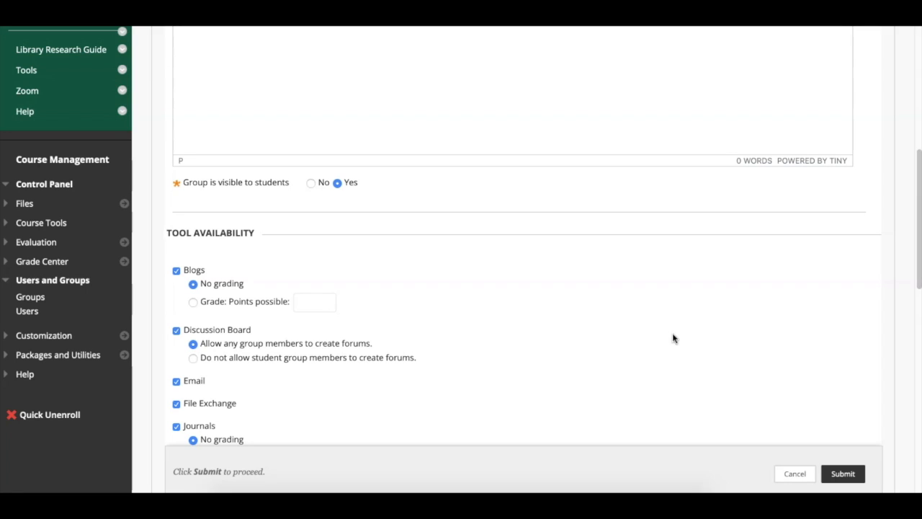
{"action": "left_click", "coordinate": [311, 183]}
Turn off Content Market Tools, Academic Materials, Wikis, Follett Discover and Tasks for the group set
{"action": "scroll", "coordinate": [354, 232], "scroll_direction": "down", "scroll_amount": 1}
{"action": "scroll", "coordinate": [354, 232], "scroll_direction": "down", "scroll_amount": 5}
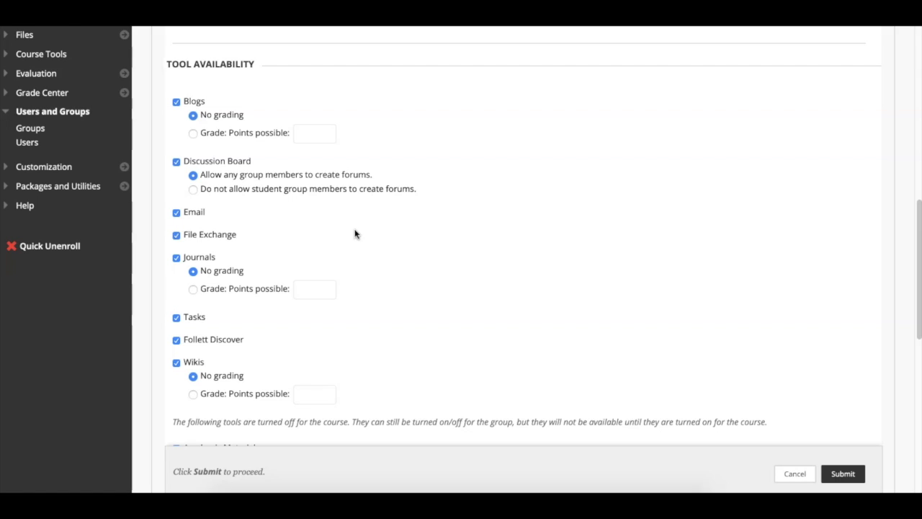
{"action": "left_click", "coordinate": [346, 230]}
{"action": "scroll", "coordinate": [764, 95], "scroll_direction": "up", "scroll_amount": 1}
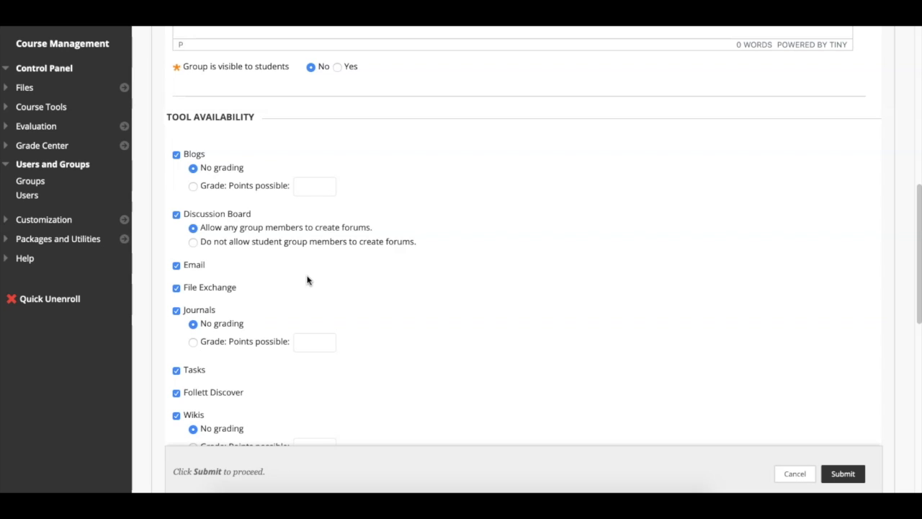
{"action": "scroll", "coordinate": [363, 269], "scroll_direction": "down", "scroll_amount": 1}
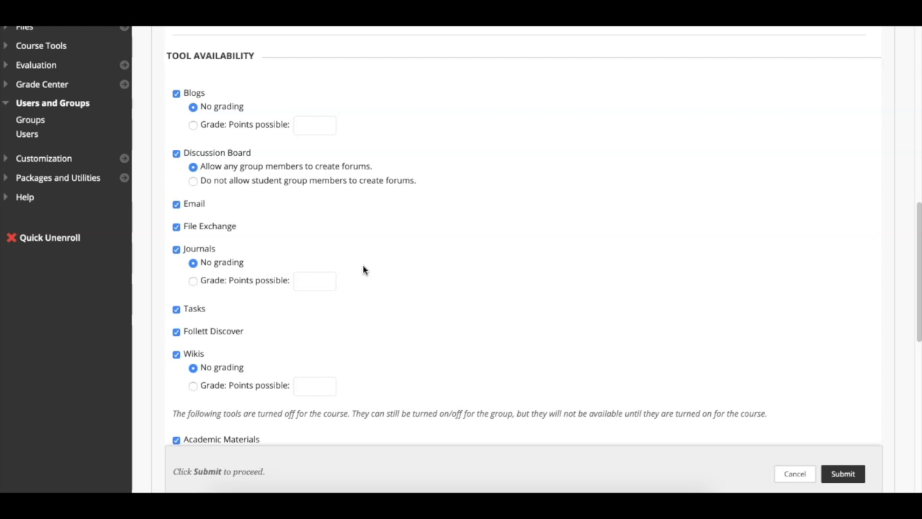
{"action": "scroll", "coordinate": [358, 274], "scroll_direction": "down", "scroll_amount": 1}
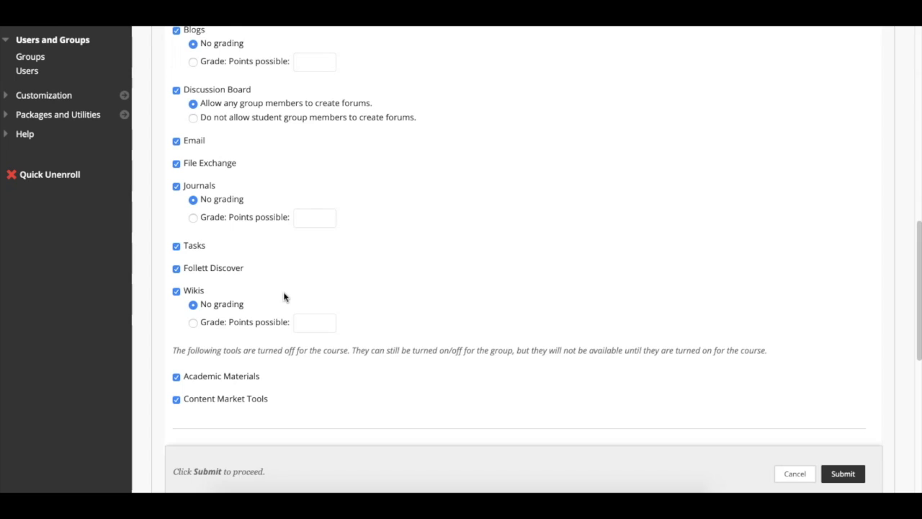
{"action": "left_click", "coordinate": [177, 400]}
{"action": "left_click", "coordinate": [177, 377]}
{"action": "left_click", "coordinate": [177, 291]}
{"action": "left_click", "coordinate": [177, 268]}
{"action": "left_click", "coordinate": [175, 247]}
Turn off Journals, File Exchange, Email and Blogs, and set the Discussion Board so student group members cannot create forums
{"action": "scroll", "coordinate": [176, 249], "scroll_direction": "up", "scroll_amount": 3}
{"action": "left_click", "coordinate": [177, 289]}
{"action": "left_click", "coordinate": [177, 267]}
{"action": "left_click", "coordinate": [176, 245]}
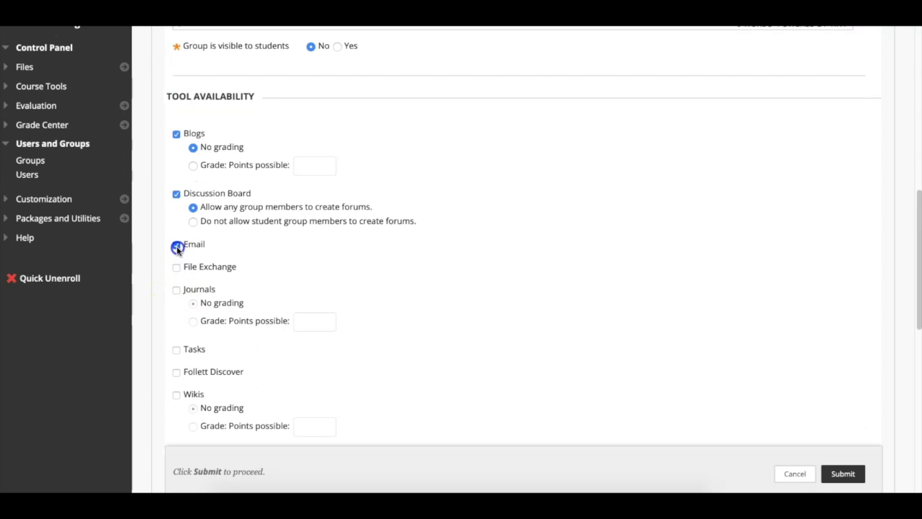
{"action": "left_click", "coordinate": [176, 134]}
{"action": "scroll", "coordinate": [365, 204], "scroll_direction": "down", "scroll_amount": 2}
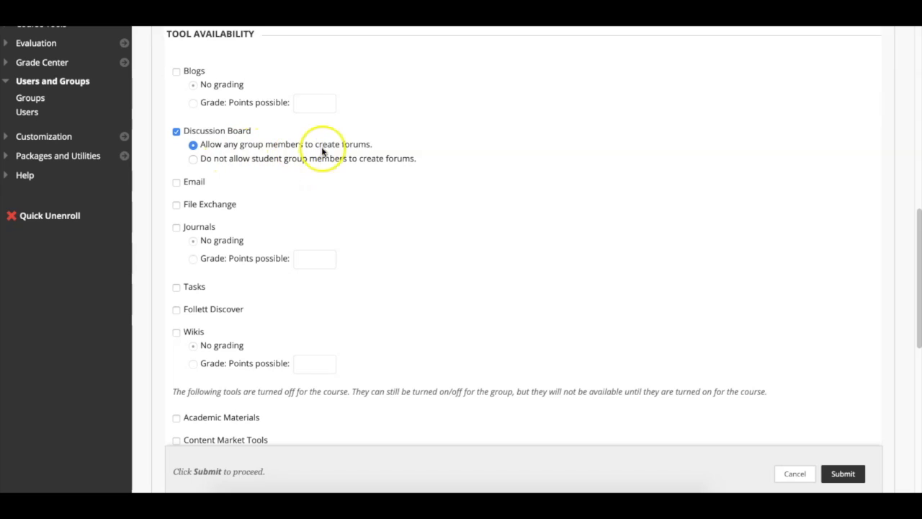
{"action": "left_click", "coordinate": [193, 160]}
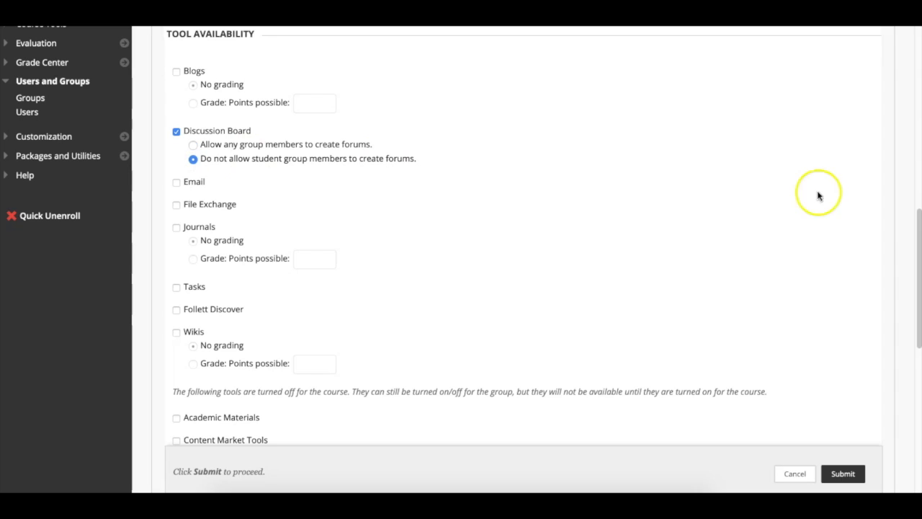
Enable creating a smart view for each group in the set
{"action": "scroll", "coordinate": [484, 291], "scroll_direction": "up", "scroll_amount": 1}
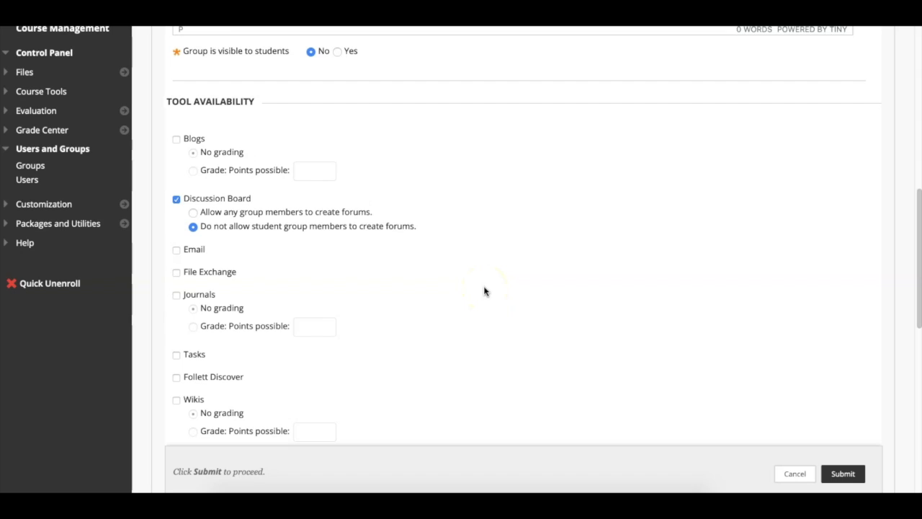
{"action": "scroll", "coordinate": [485, 291], "scroll_direction": "down", "scroll_amount": 3}
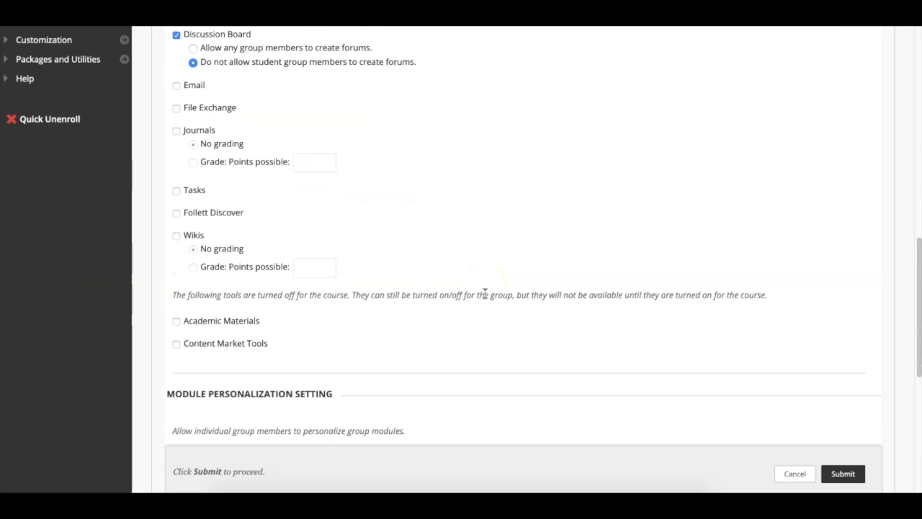
{"action": "scroll", "coordinate": [485, 294], "scroll_direction": "down", "scroll_amount": 3}
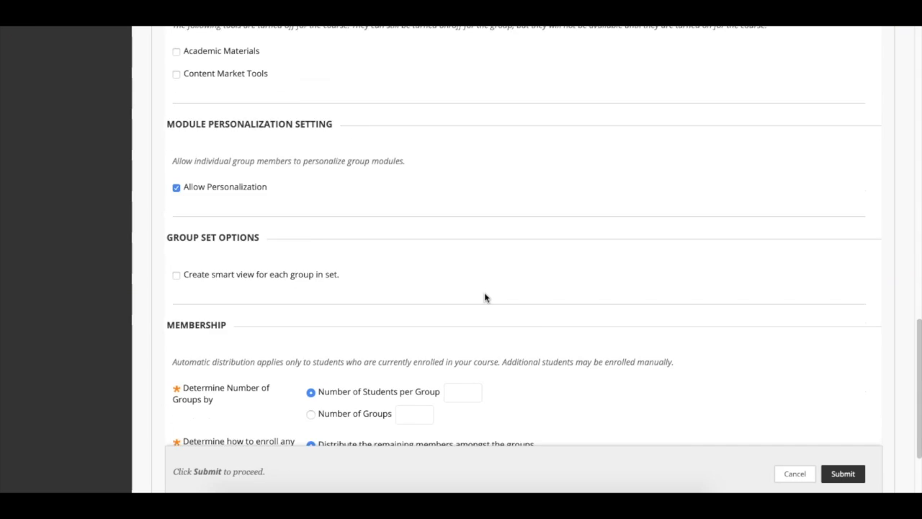
{"action": "scroll", "coordinate": [484, 297], "scroll_direction": "down", "scroll_amount": 1}
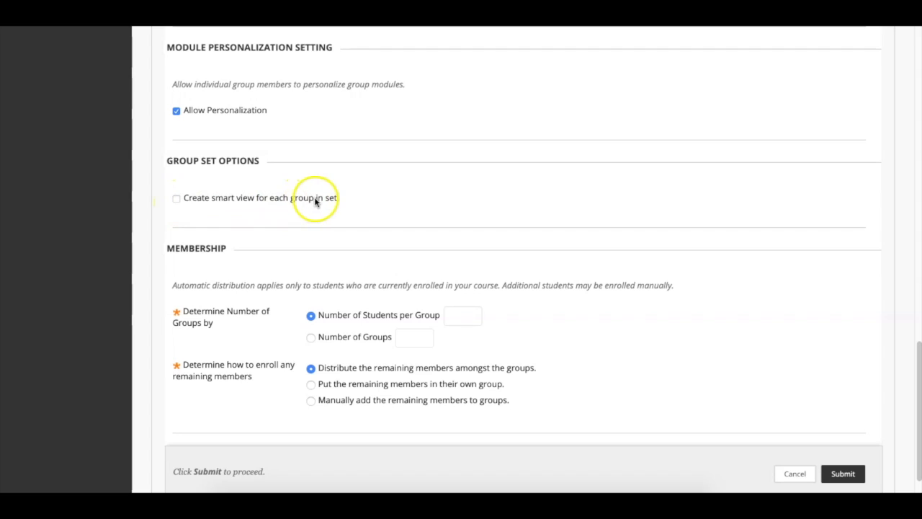
{"action": "left_click", "coordinate": [175, 200]}
{"action": "scroll", "coordinate": [768, 277], "scroll_direction": "down", "scroll_amount": 1}
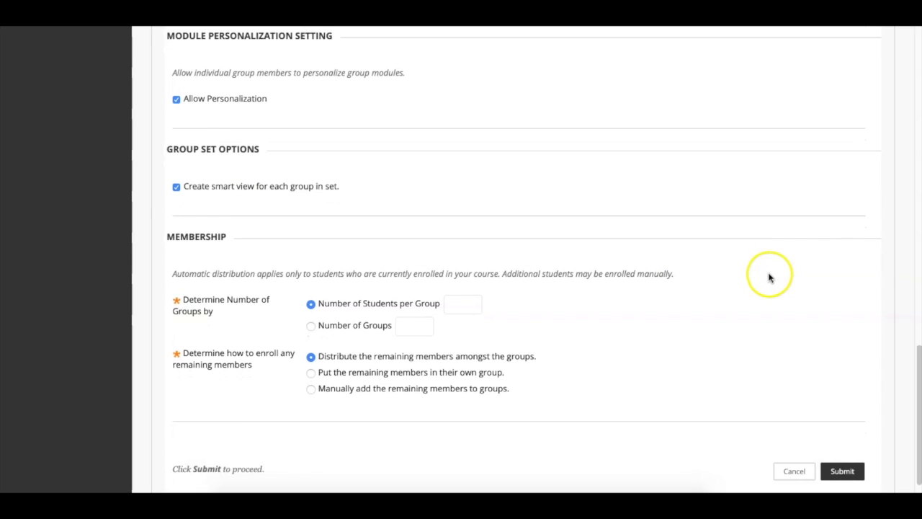
Set the membership to be divided by a number of groups of 2 and submit the group set
{"action": "scroll", "coordinate": [769, 277], "scroll_direction": "down", "scroll_amount": 1}
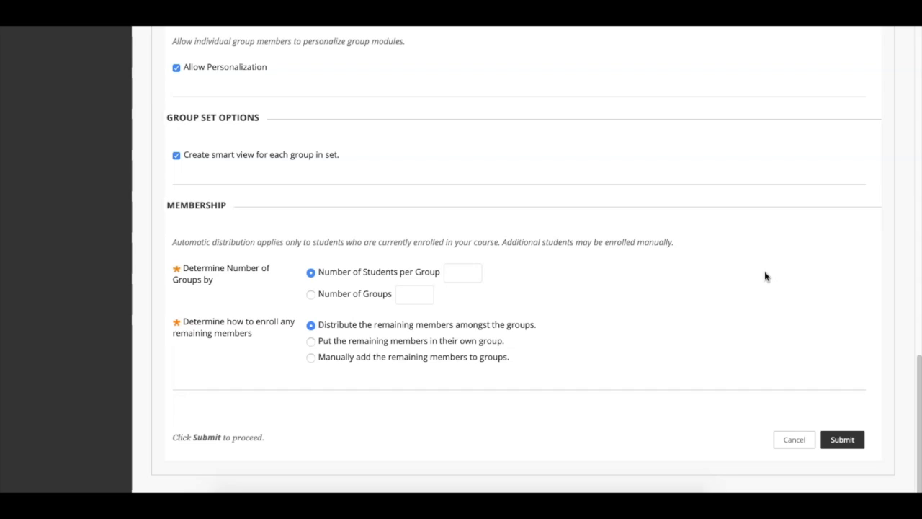
{"action": "left_click", "coordinate": [583, 286]}
{"action": "left_click", "coordinate": [311, 294]}
{"action": "left_click", "coordinate": [406, 295]}
{"action": "type", "text": "2"}
{"action": "left_click", "coordinate": [489, 298]}
{"action": "left_click", "coordinate": [429, 276]}
{"action": "left_click", "coordinate": [846, 447]}
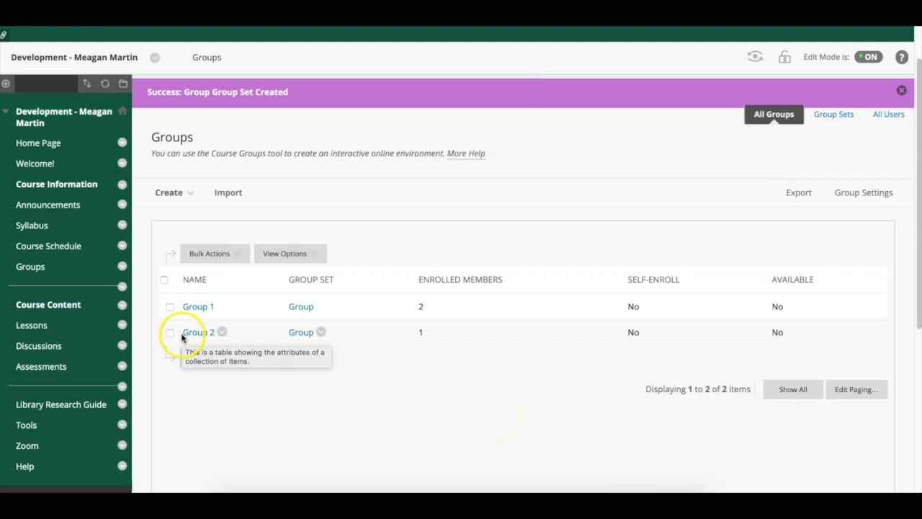
Open Group 1's page to examine its members, tools and assignments, and check its available page options
{"action": "mouse_move", "coordinate": [186, 363]}
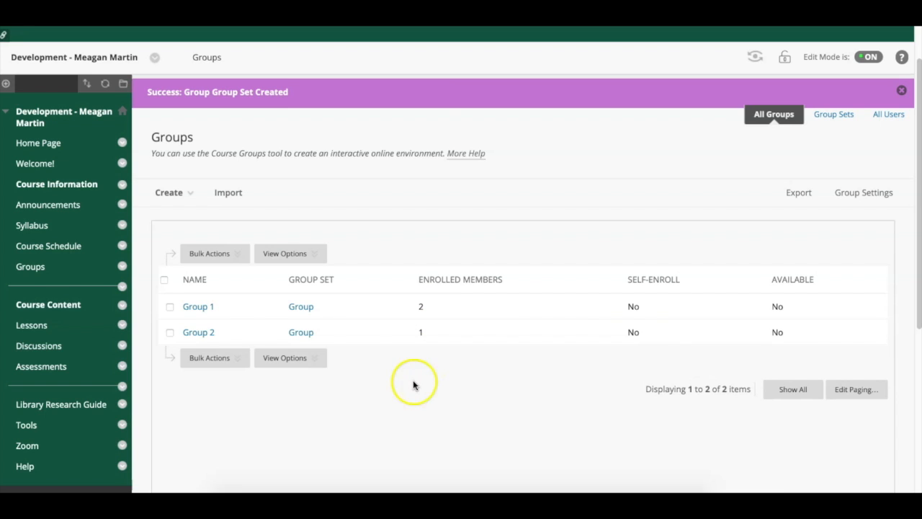
{"action": "left_click", "coordinate": [194, 310]}
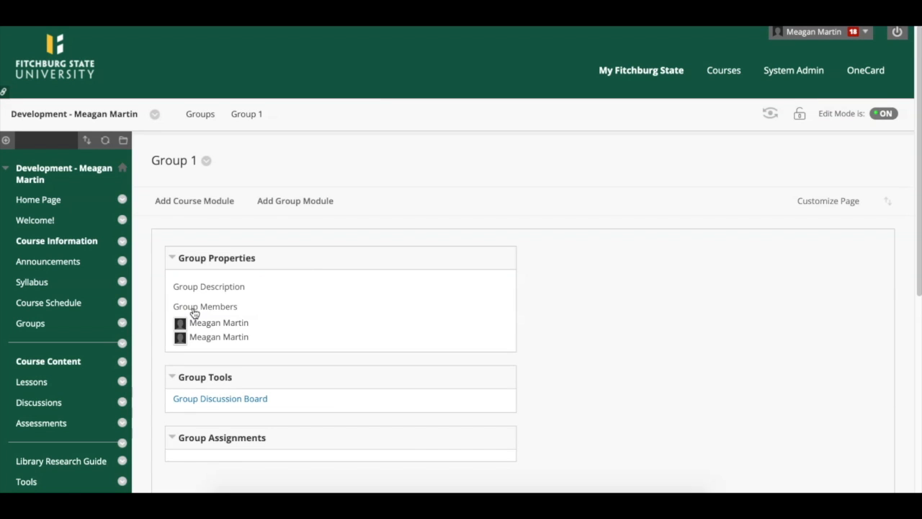
{"action": "scroll", "coordinate": [371, 313], "scroll_direction": "down", "scroll_amount": 2}
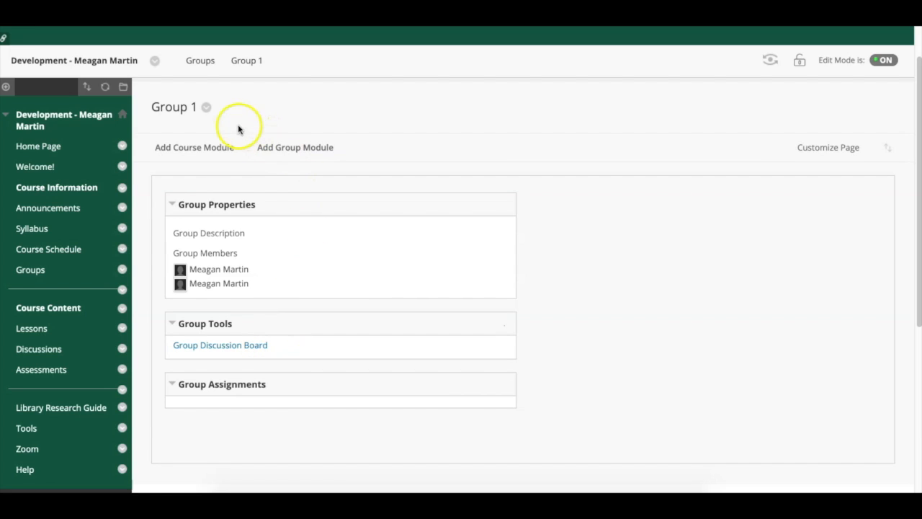
{"action": "left_click", "coordinate": [207, 108]}
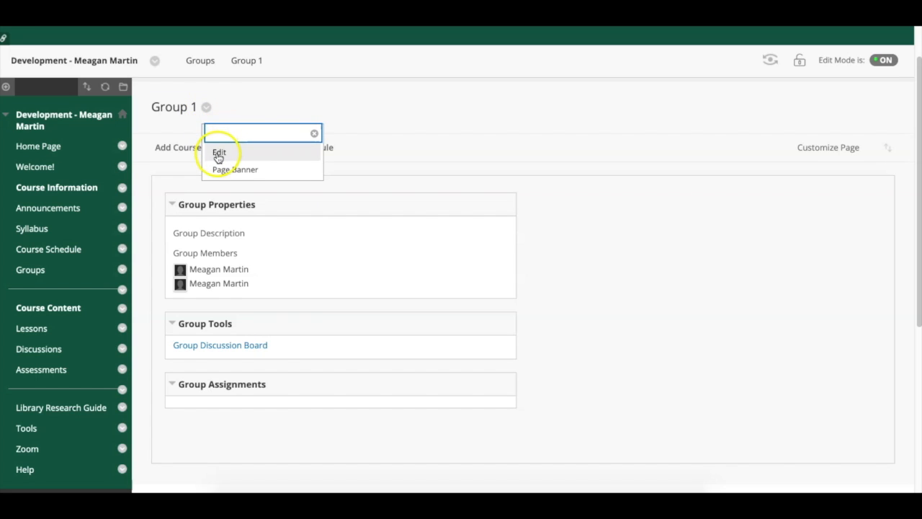
{"action": "left_click", "coordinate": [294, 103]}
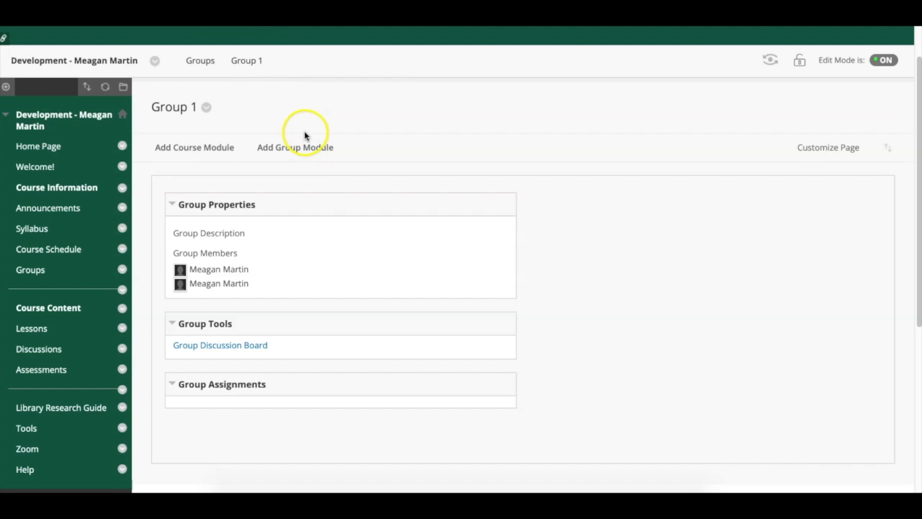
Return to the Groups list and check the options available for Group 1's group set
{"action": "left_click", "coordinate": [201, 63]}
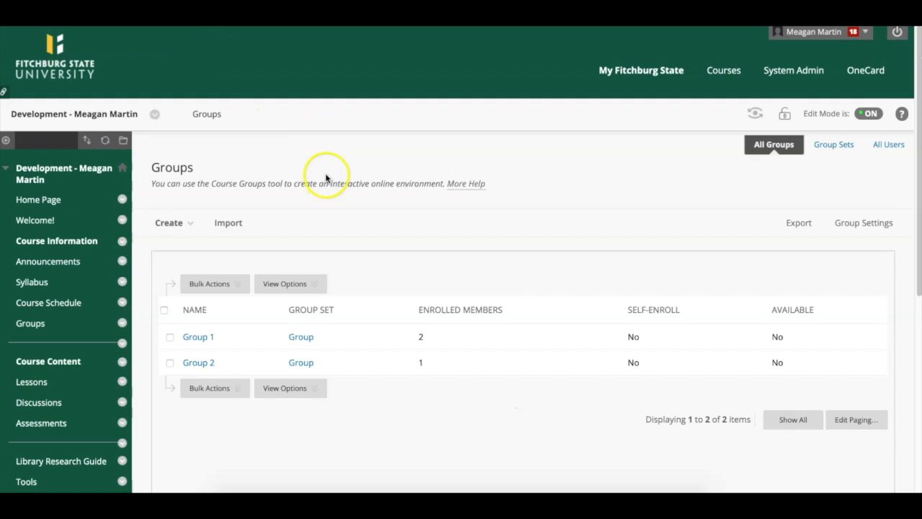
{"action": "left_click", "coordinate": [321, 336]}
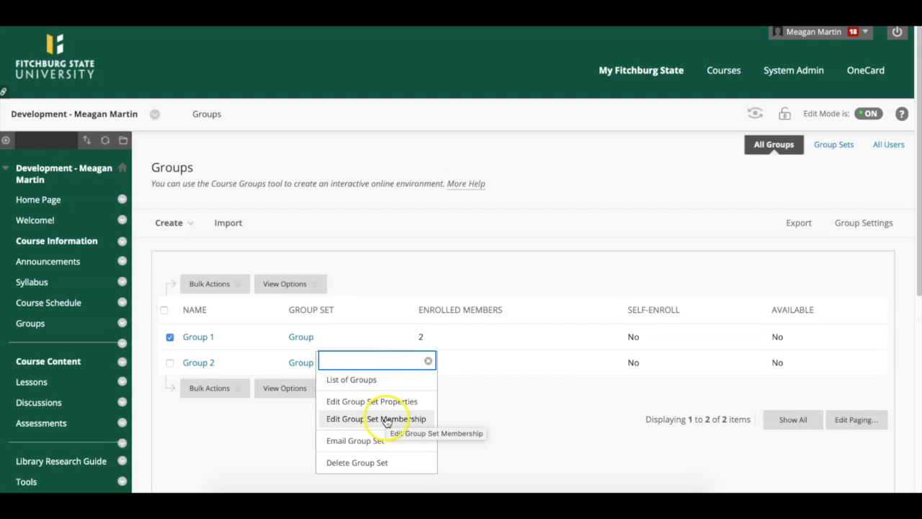
{"action": "left_click", "coordinate": [382, 233]}
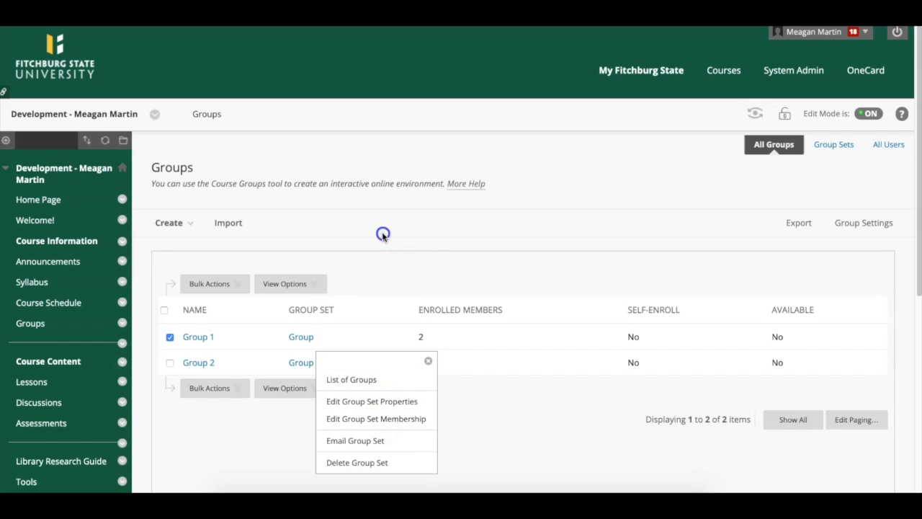
Start a new group set with manual enrollment and name it Team
{"action": "scroll", "coordinate": [387, 246], "scroll_direction": "down", "scroll_amount": 1}
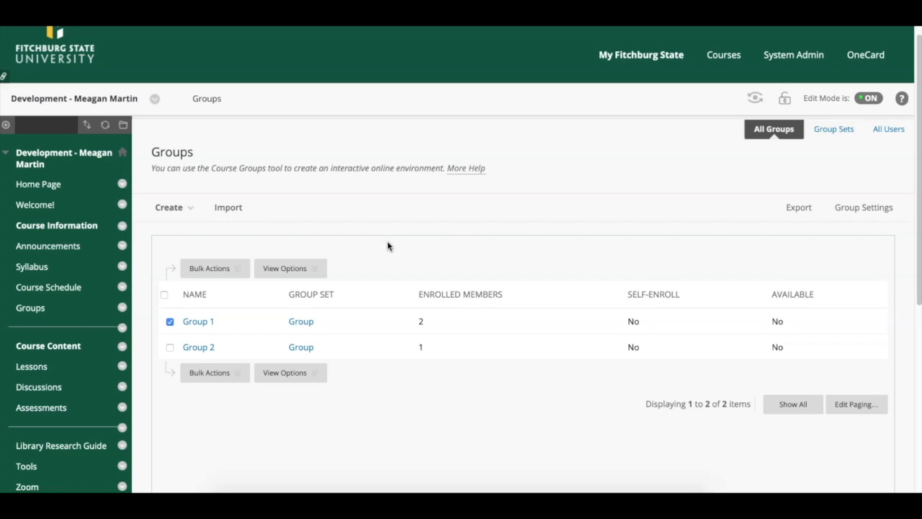
{"action": "left_click", "coordinate": [175, 208]}
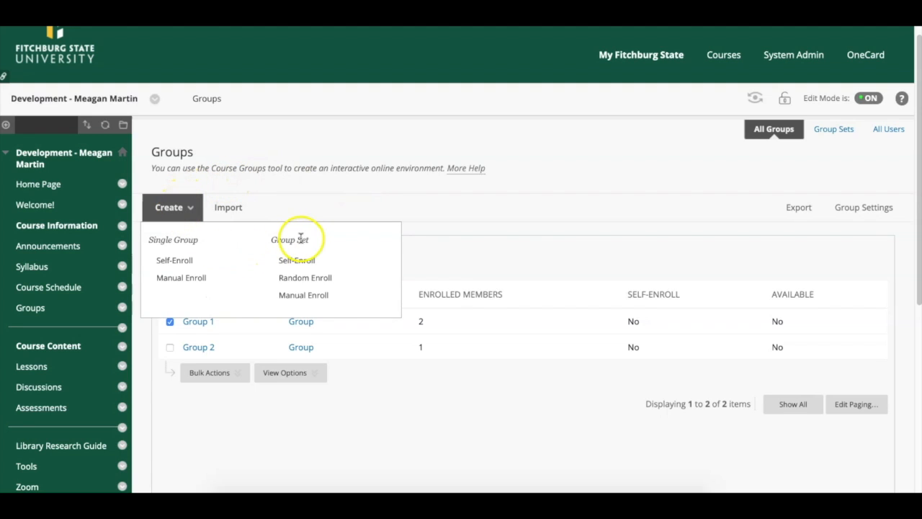
{"action": "left_click", "coordinate": [317, 304]}
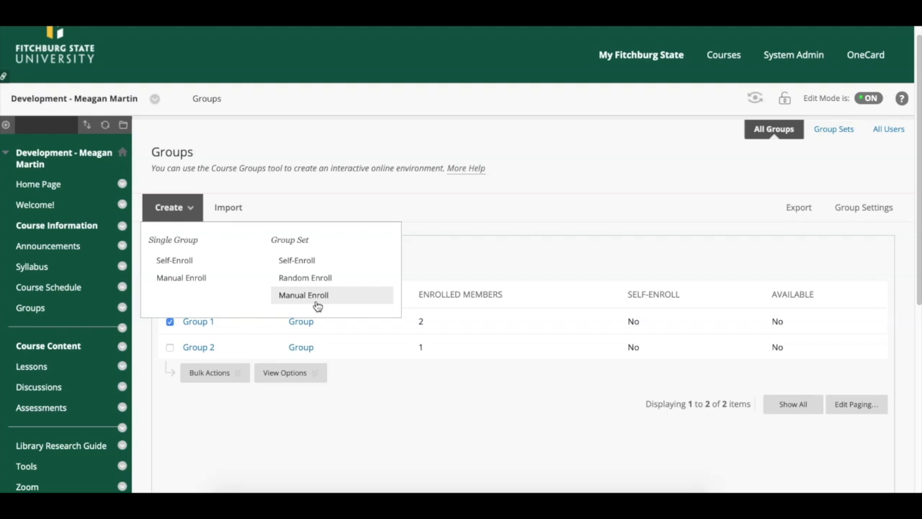
{"action": "left_click", "coordinate": [312, 301]}
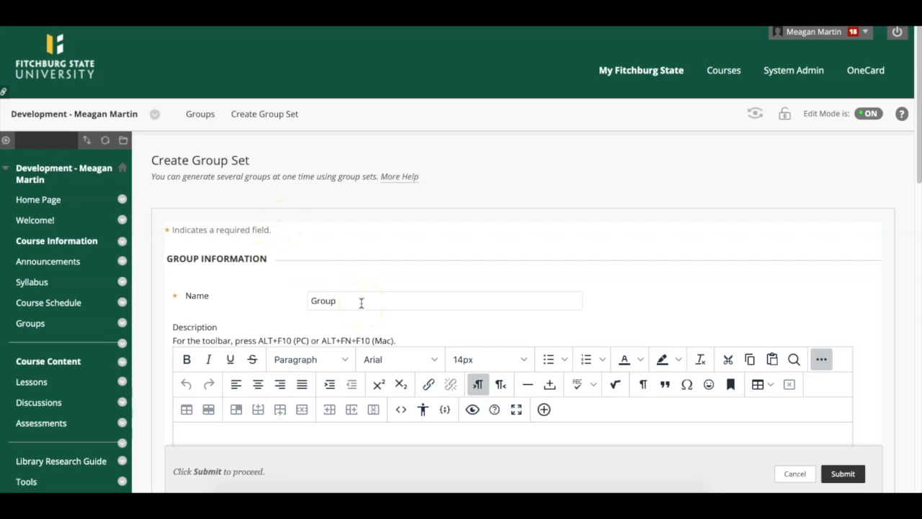
{"action": "double_click", "coordinate": [361, 303]}
{"action": "type", "text": "Team"}
{"action": "left_click", "coordinate": [757, 208]}
Set the Team set's discussion board so student group members cannot create forums, and submit the group set
{"action": "scroll", "coordinate": [765, 216], "scroll_direction": "down", "scroll_amount": 3}
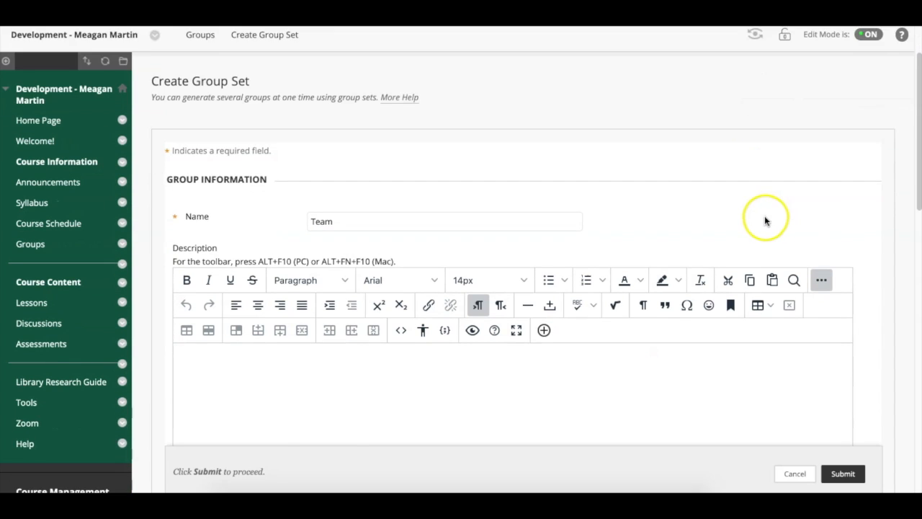
{"action": "scroll", "coordinate": [766, 223], "scroll_direction": "down", "scroll_amount": 3}
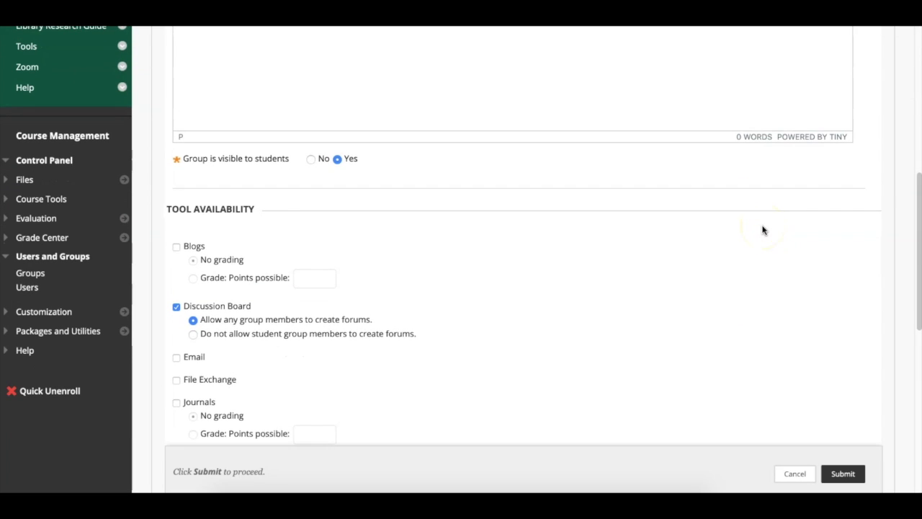
{"action": "scroll", "coordinate": [764, 230], "scroll_direction": "down", "scroll_amount": 2}
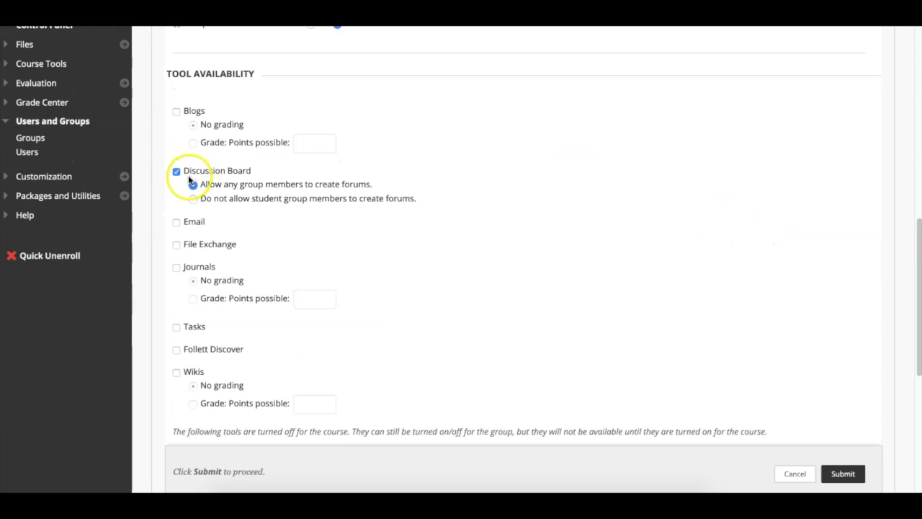
{"action": "left_click", "coordinate": [193, 199]}
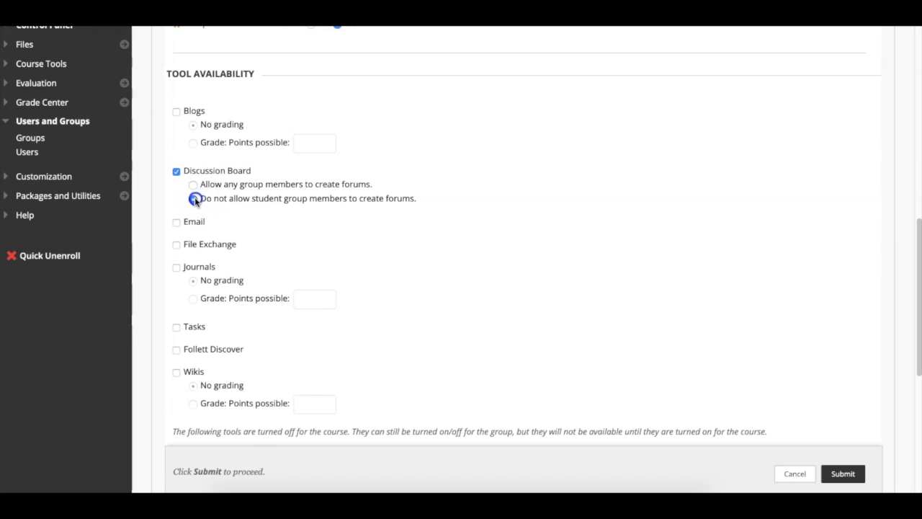
{"action": "scroll", "coordinate": [619, 243], "scroll_direction": "down", "scroll_amount": 5}
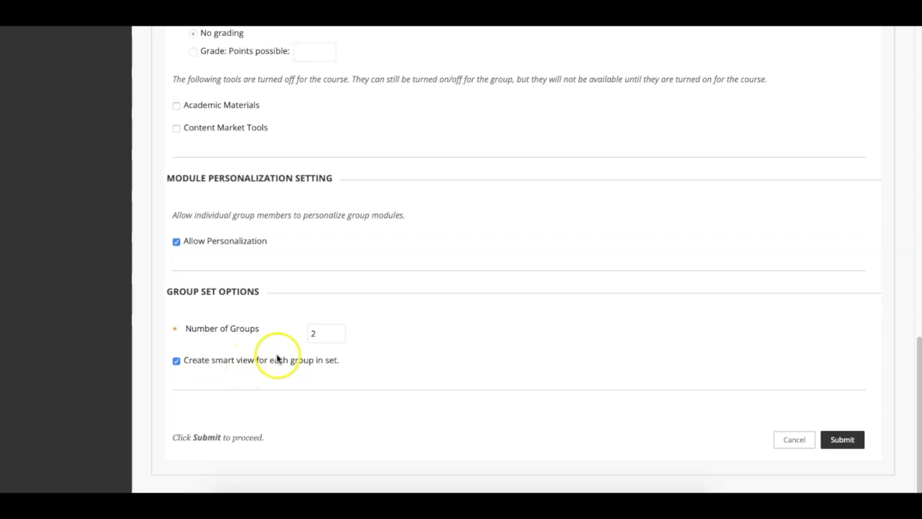
{"action": "left_click", "coordinate": [843, 441]}
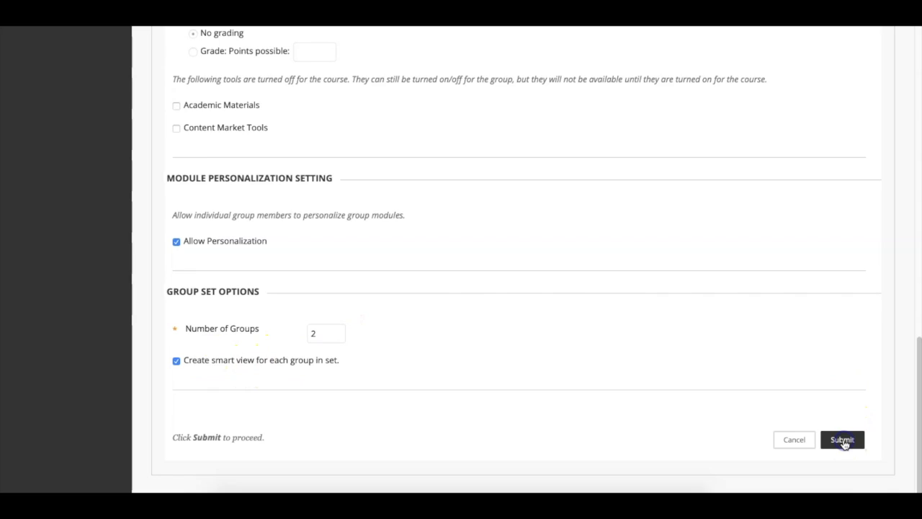
Enroll the first two listed students in Team 1
{"action": "scroll", "coordinate": [725, 353], "scroll_direction": "down", "scroll_amount": 2}
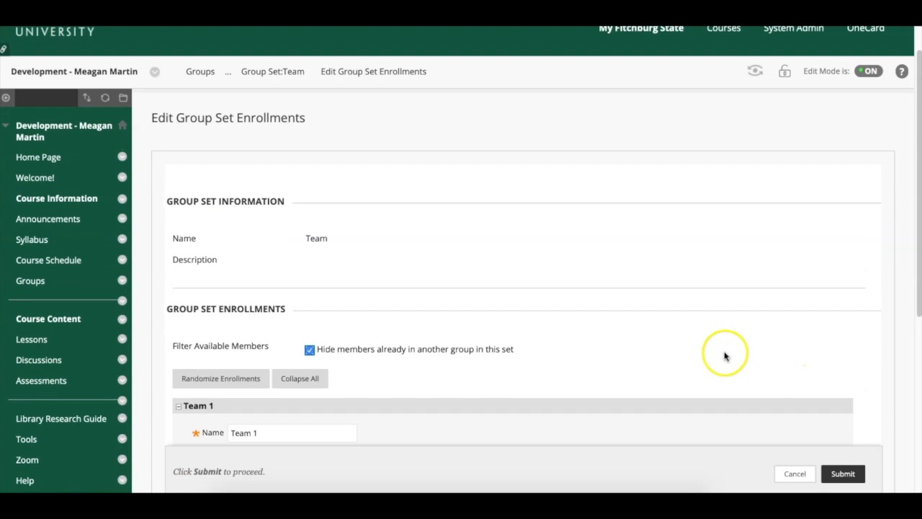
{"action": "scroll", "coordinate": [725, 355], "scroll_direction": "down", "scroll_amount": 5}
{"action": "scroll", "coordinate": [725, 356], "scroll_direction": "down", "scroll_amount": 3}
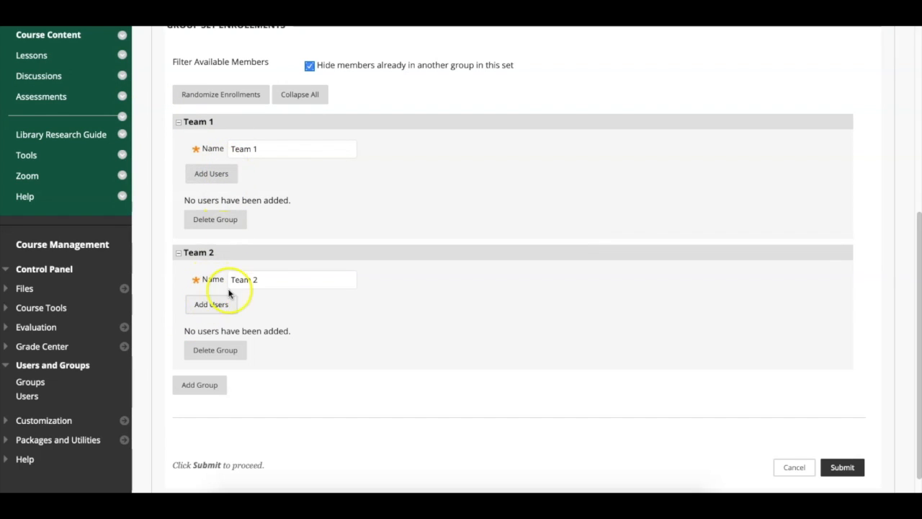
{"action": "left_click", "coordinate": [218, 176]}
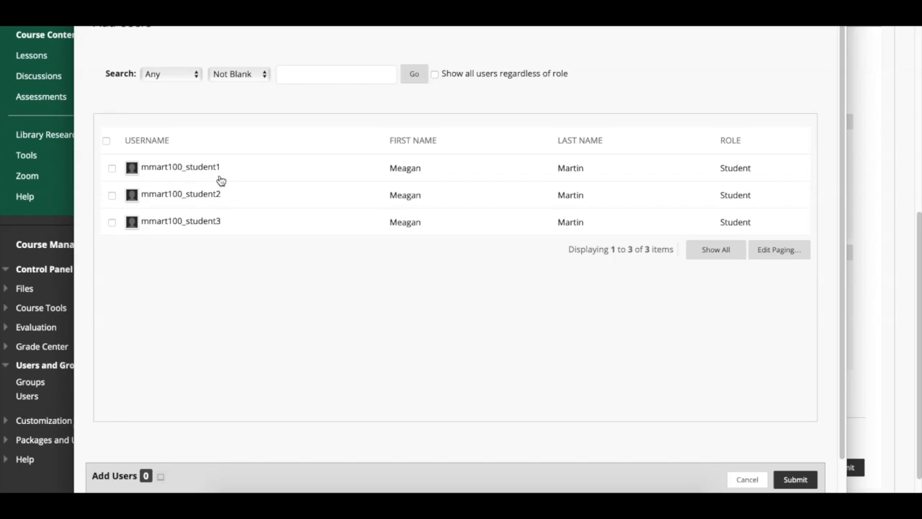
{"action": "left_click", "coordinate": [111, 168]}
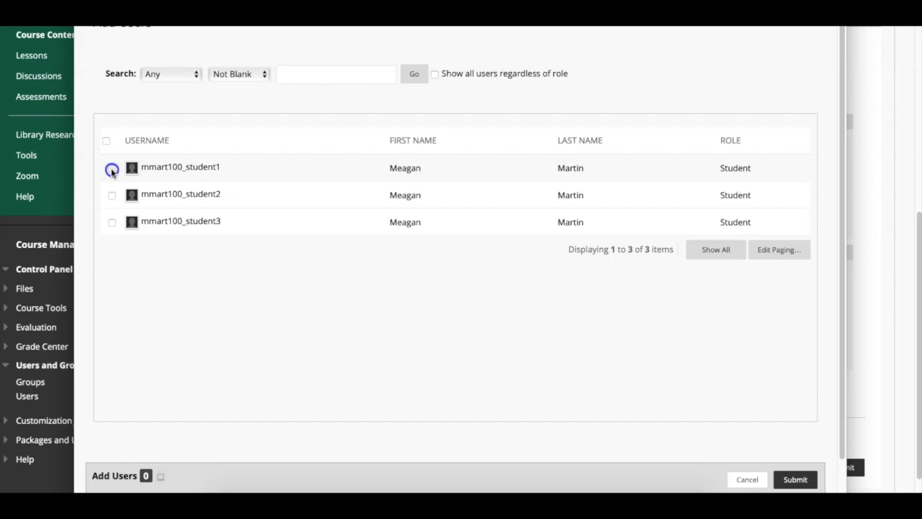
{"action": "left_click", "coordinate": [112, 196]}
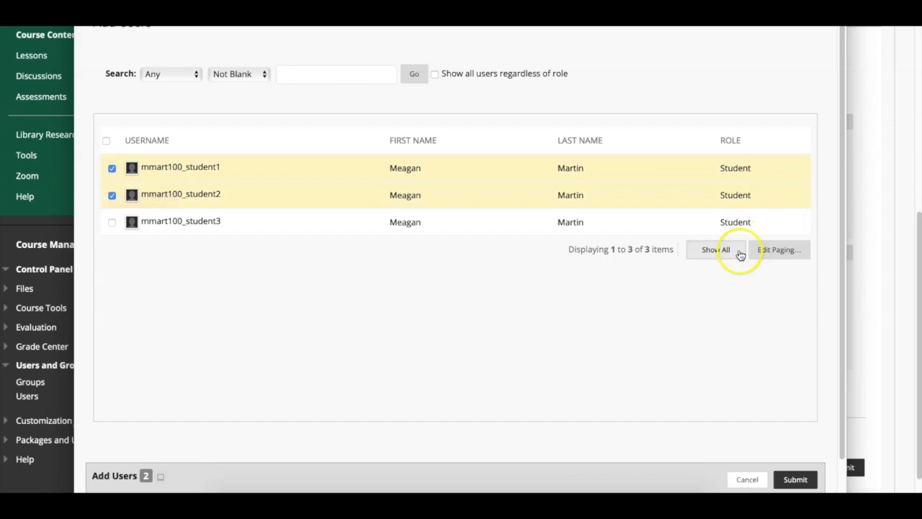
{"action": "left_click", "coordinate": [804, 480]}
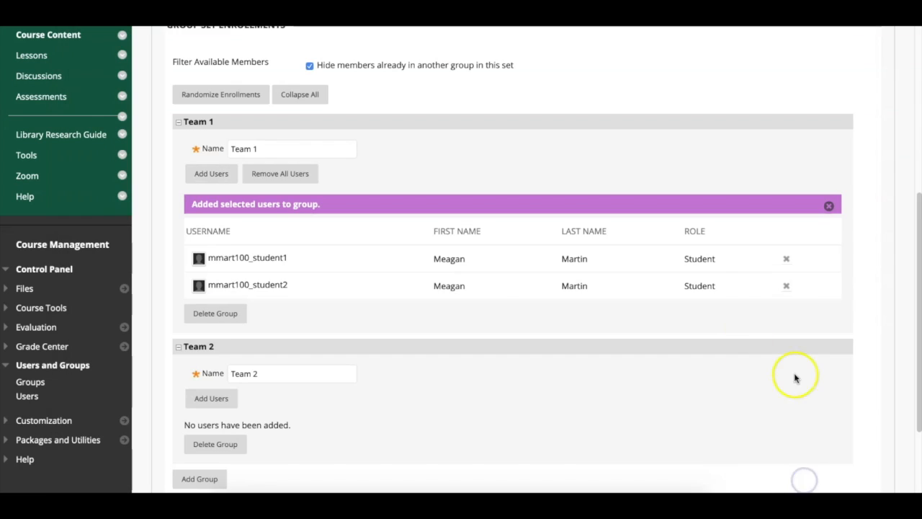
Enroll the remaining student in Team 2 and submit the Team group set enrollments
{"action": "scroll", "coordinate": [302, 299], "scroll_direction": "down", "scroll_amount": 3}
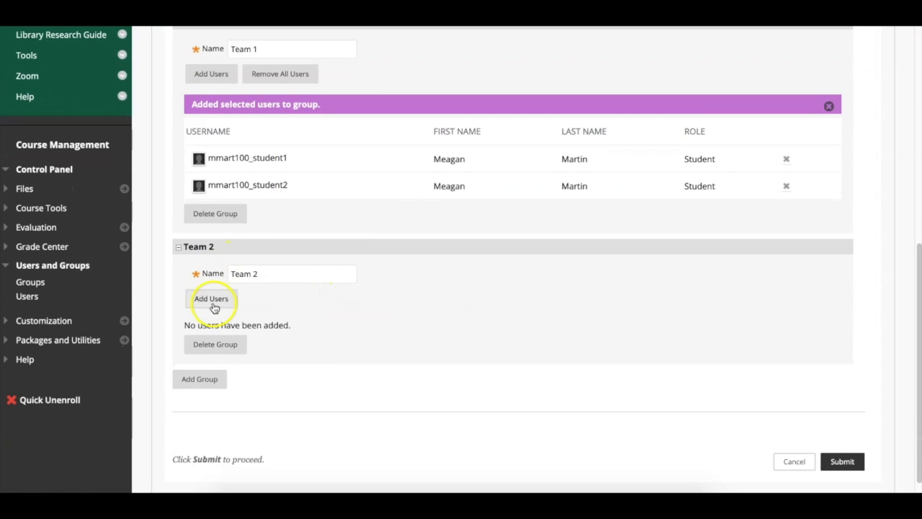
{"action": "left_click", "coordinate": [213, 302]}
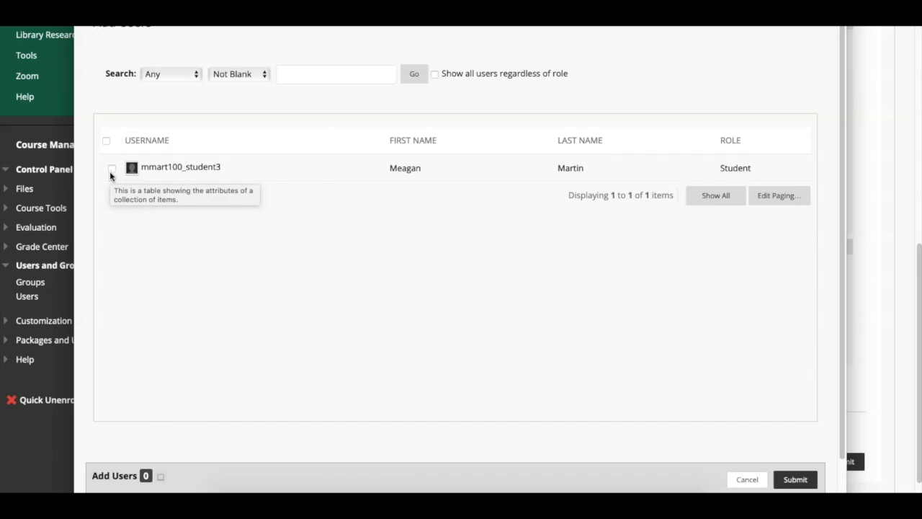
{"action": "left_click", "coordinate": [112, 170]}
{"action": "left_click", "coordinate": [789, 481]}
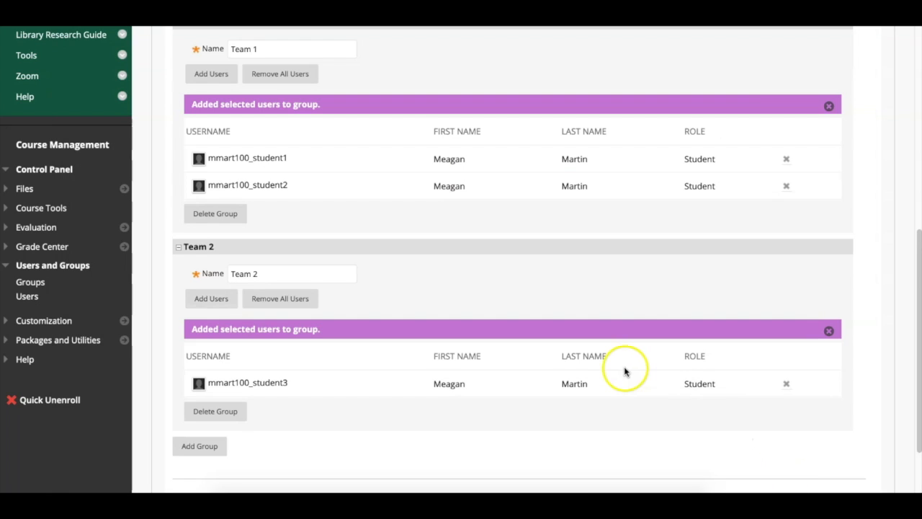
{"action": "scroll", "coordinate": [624, 369], "scroll_direction": "down", "scroll_amount": 2}
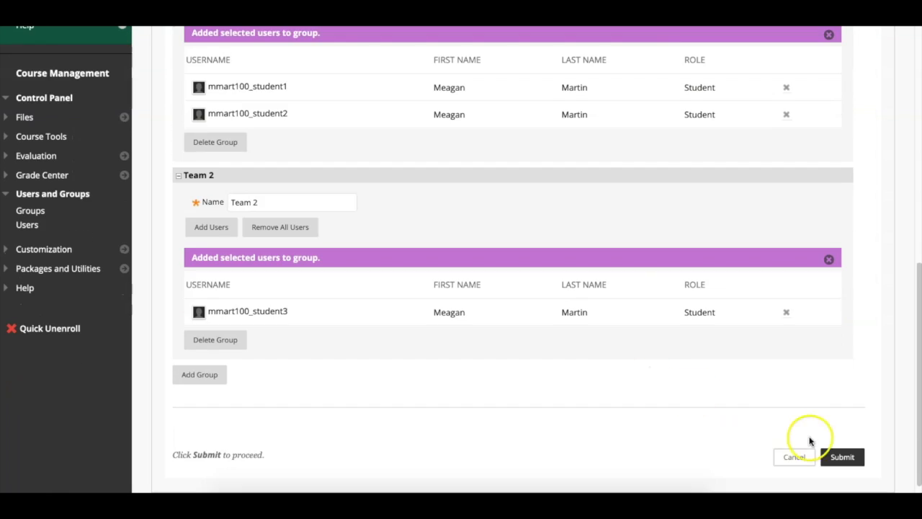
{"action": "left_click", "coordinate": [843, 458]}
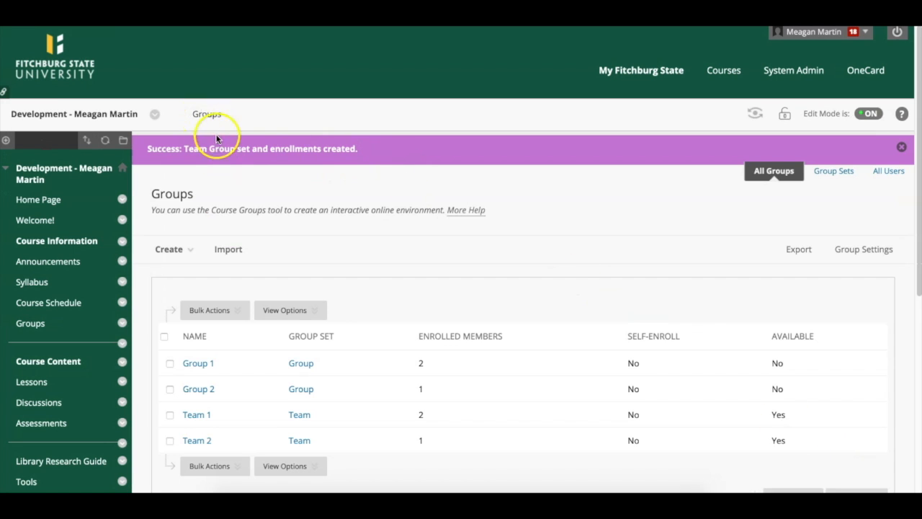
{"action": "scroll", "coordinate": [247, 229], "scroll_direction": "down", "scroll_amount": 2}
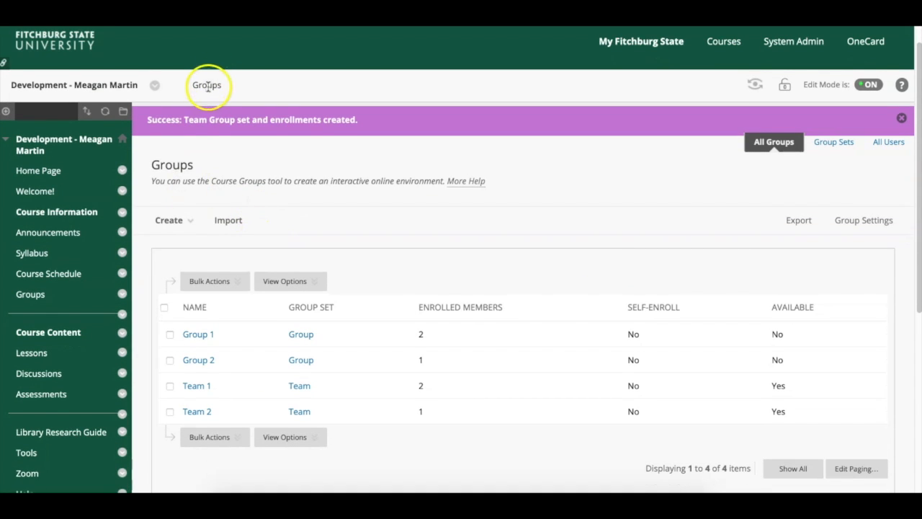
{"action": "scroll", "coordinate": [346, 192], "scroll_direction": "down", "scroll_amount": 4}
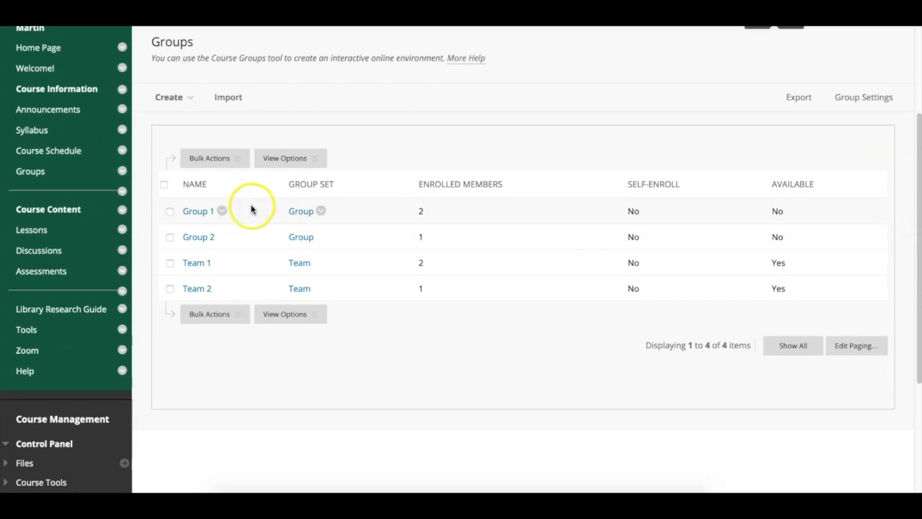